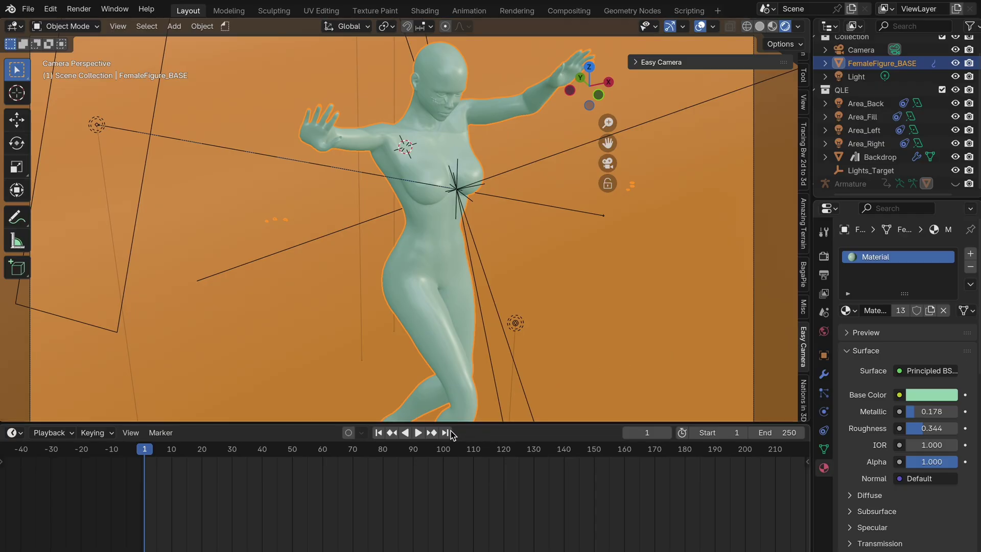
Step: Play the animation and view the figure in Weight Paint mode with wireframe shading
click(418, 433)
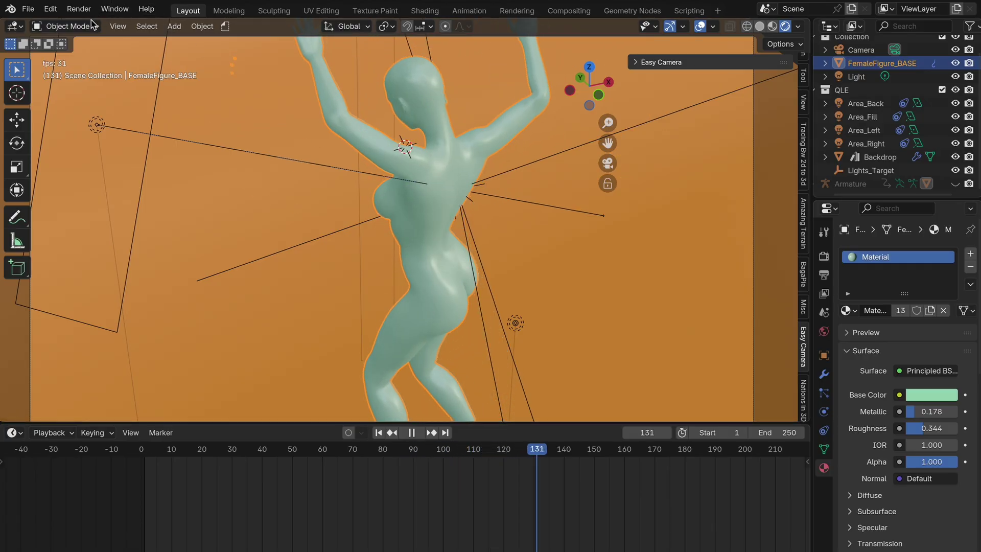
click(65, 26)
click(77, 99)
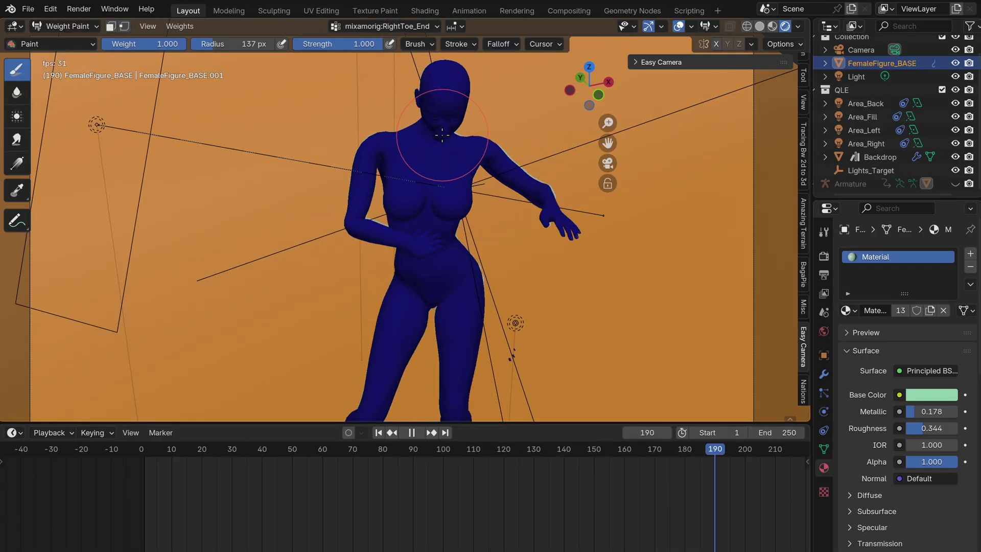
click(747, 27)
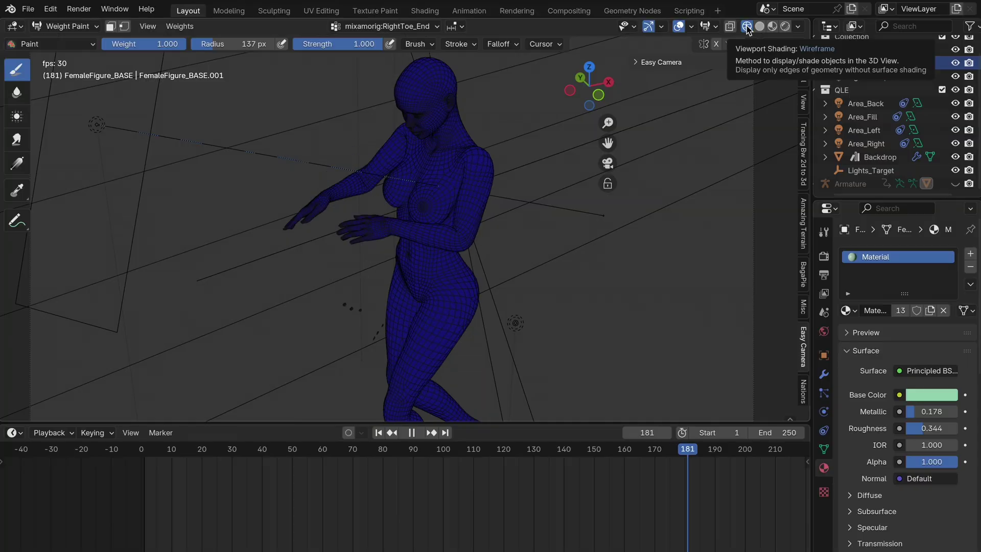
Step: Return the figure to Object Mode with rendered shading
click(64, 26)
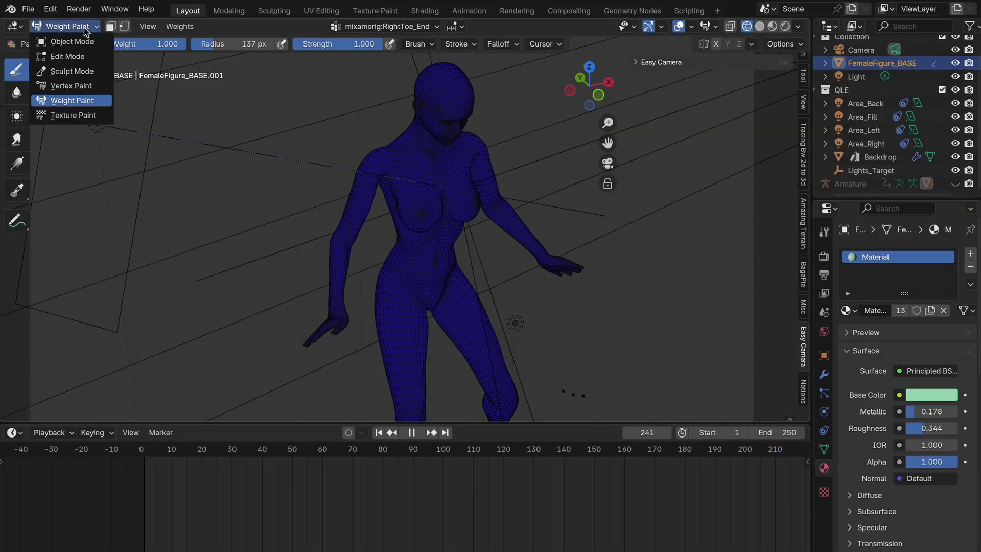
click(70, 39)
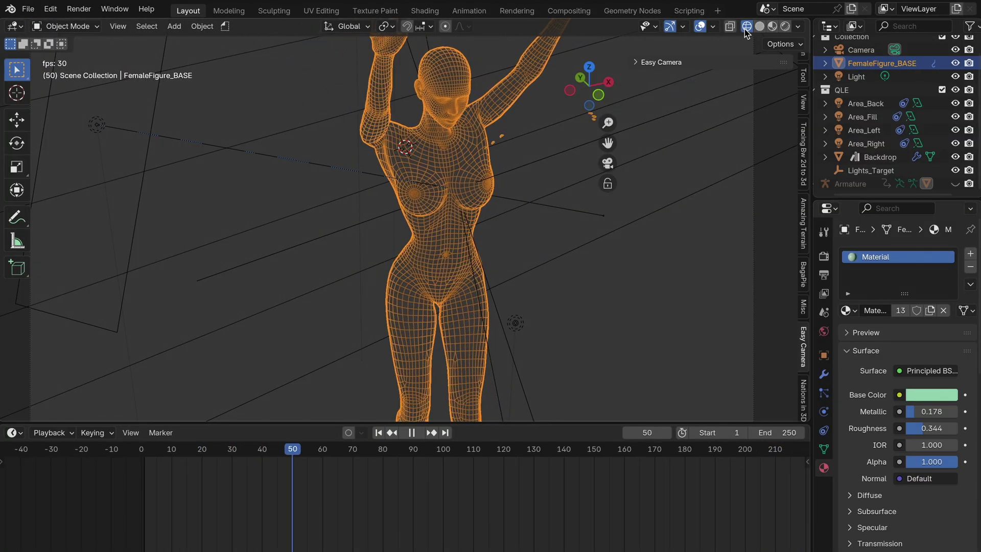
click(785, 26)
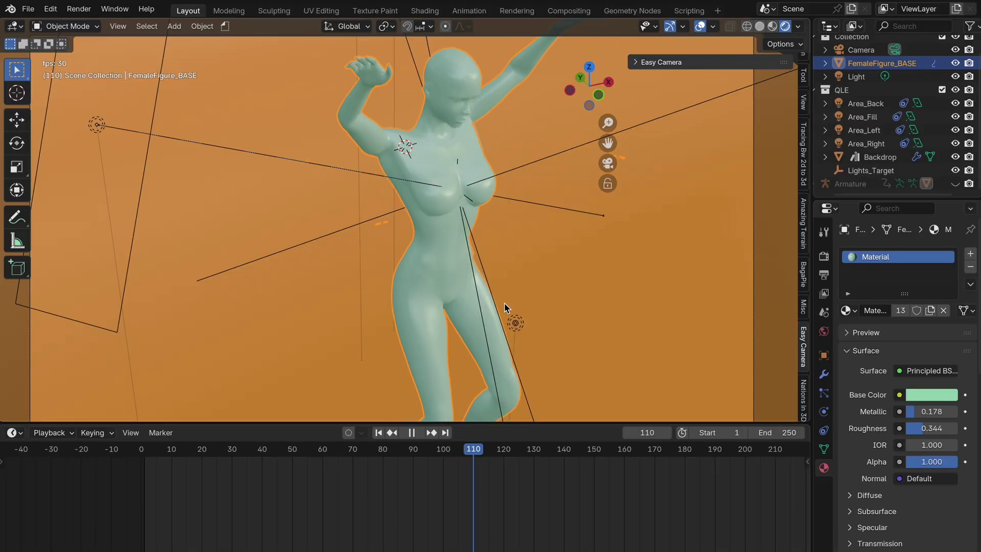
Step: Stop playback at frame 1, then install the Easy Jiggle add-on from Easy_Jiggle.zip via Preferences
click(412, 433)
click(378, 432)
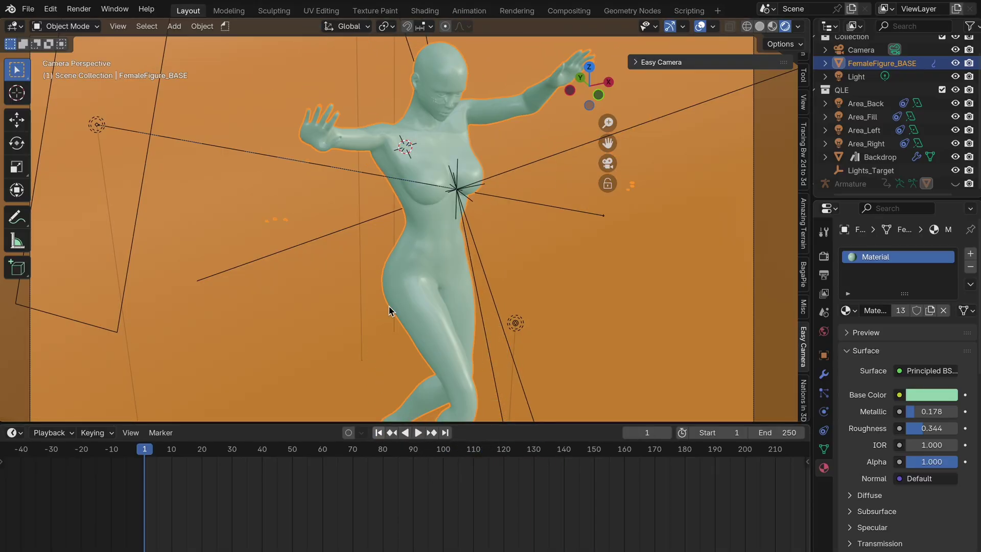
click(50, 9)
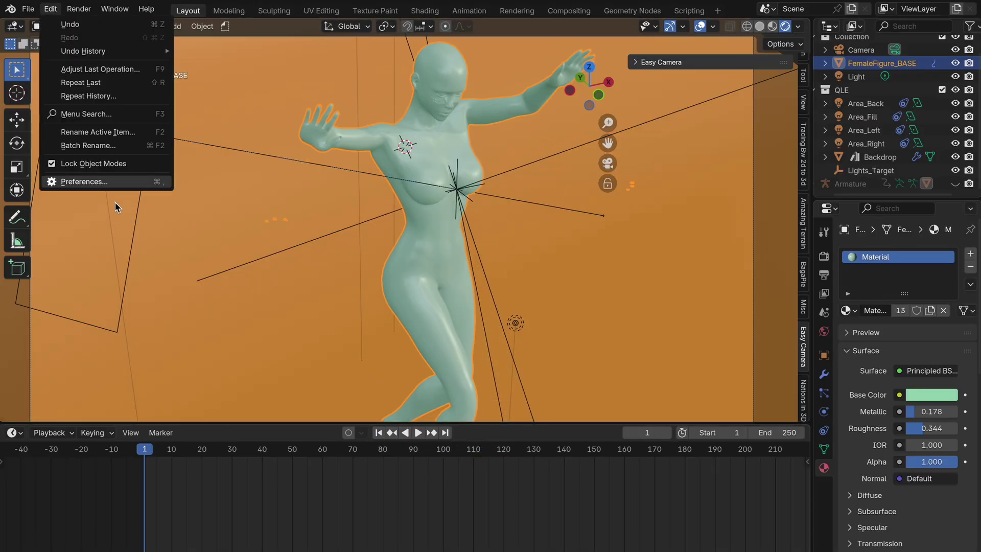
click(97, 182)
click(427, 17)
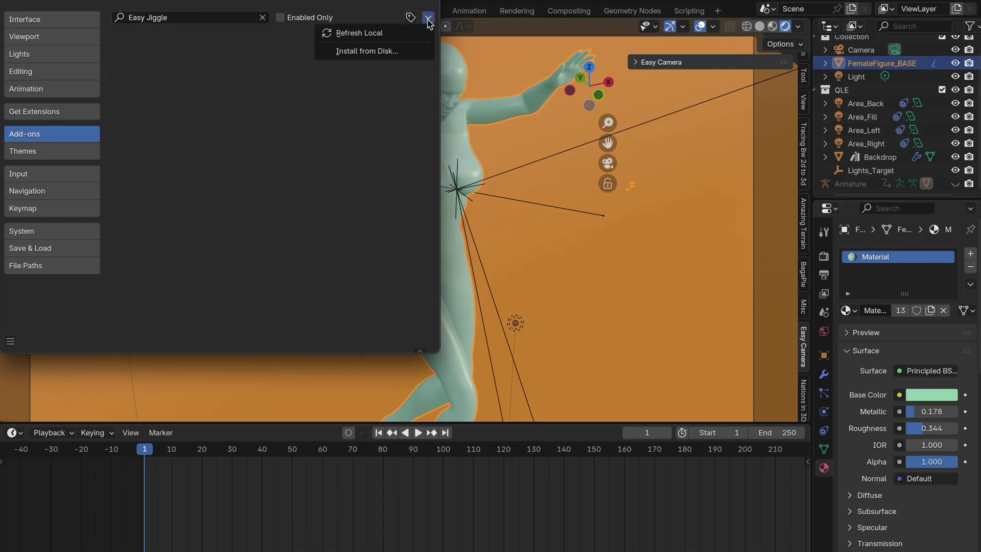
click(364, 51)
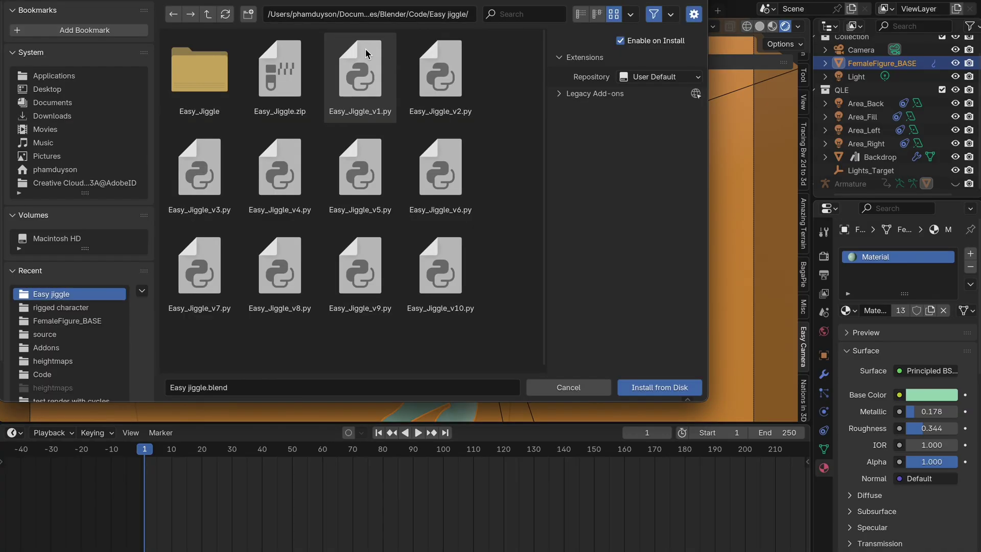
click(294, 79)
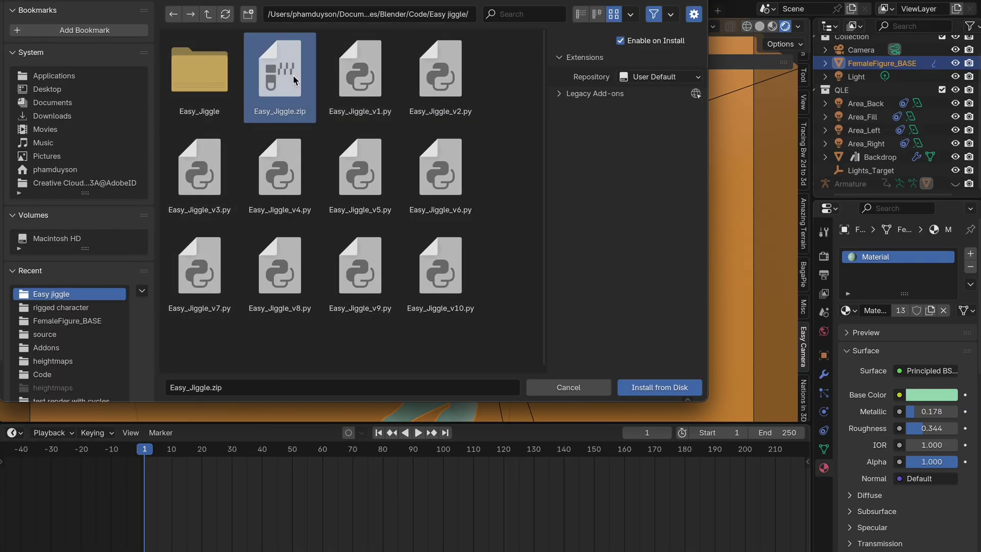
click(652, 385)
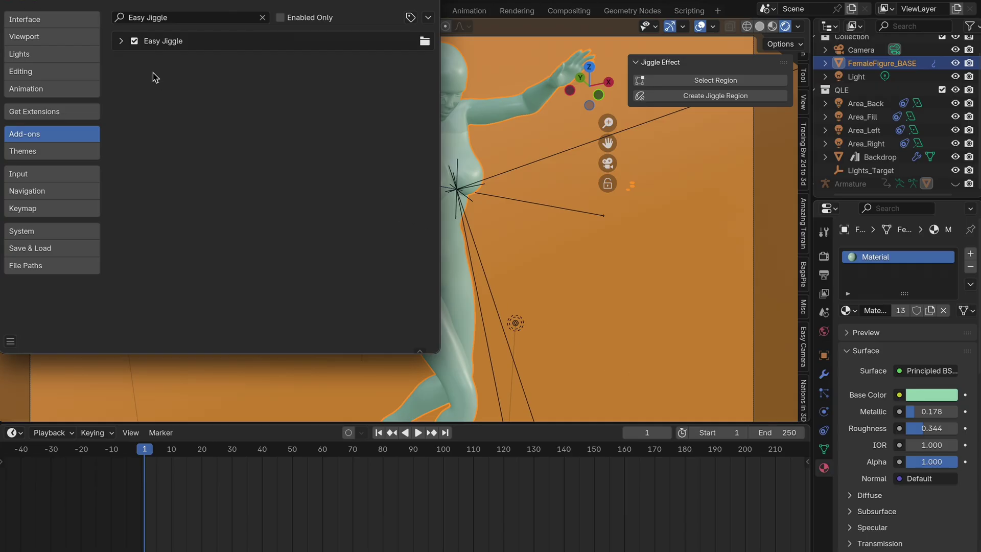
Step: Close Preferences and start Select Region from the Jiggle panel to enter Edit Mode
click(688, 115)
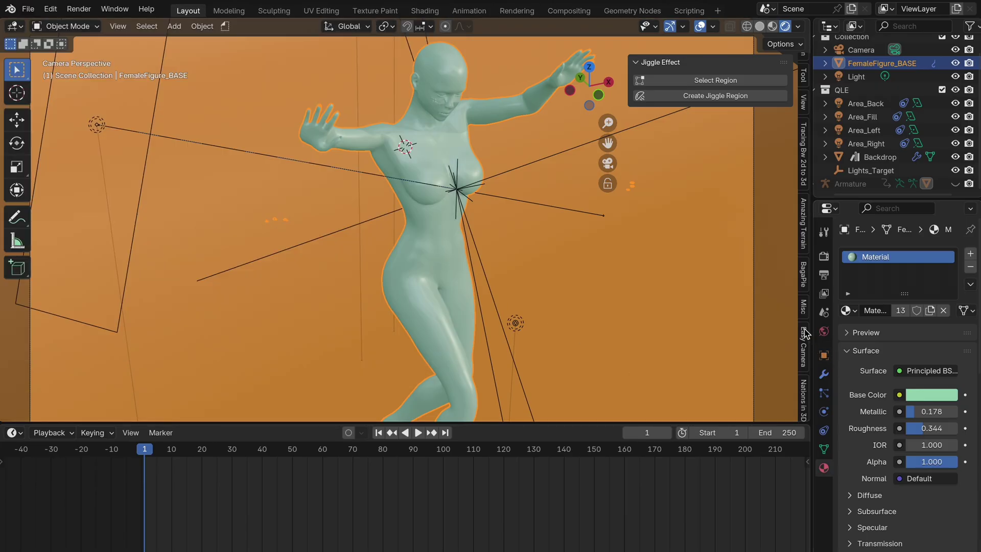
scroll(803, 318, down, 3)
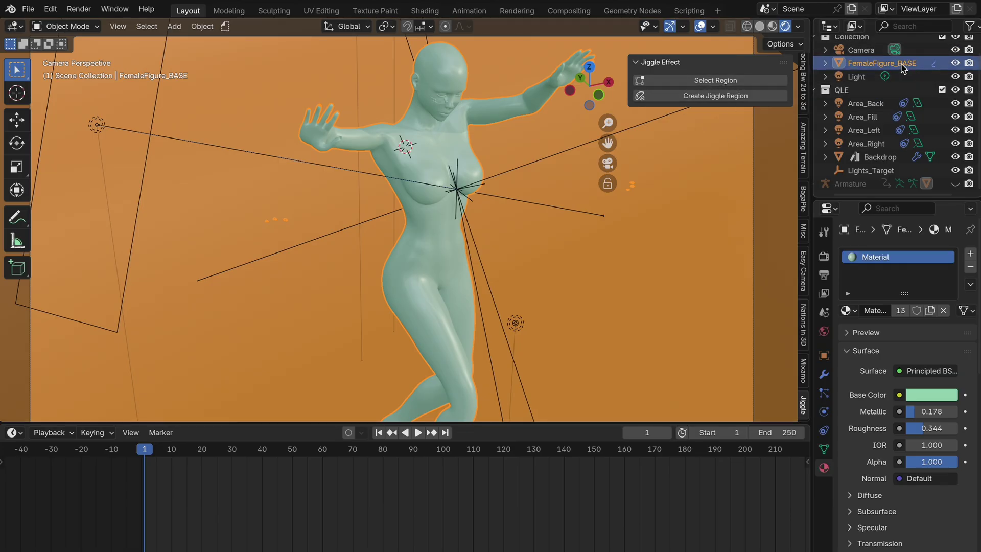
click(730, 83)
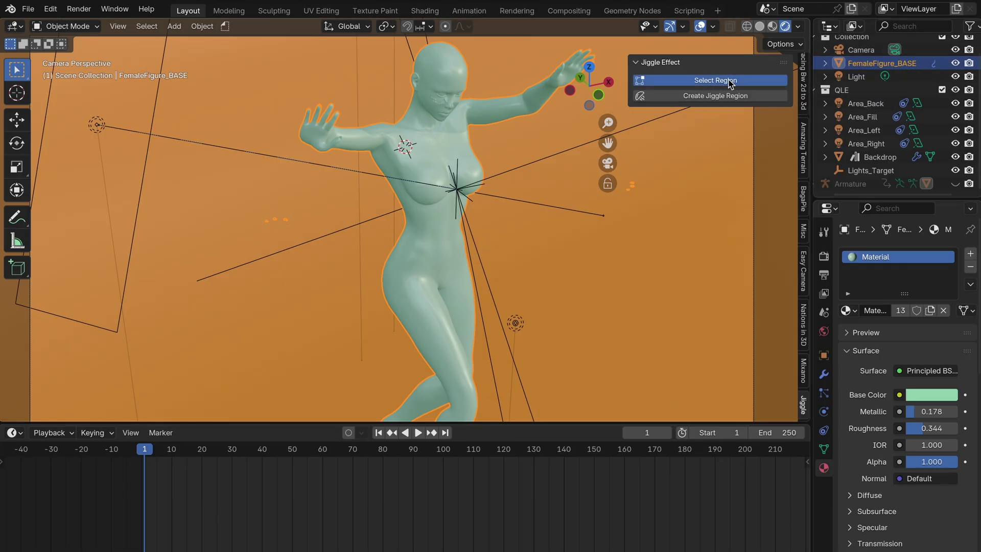
Step: In vertex select mode, select a circular patch of vertices on the right breast
scroll(492, 159, up, 5)
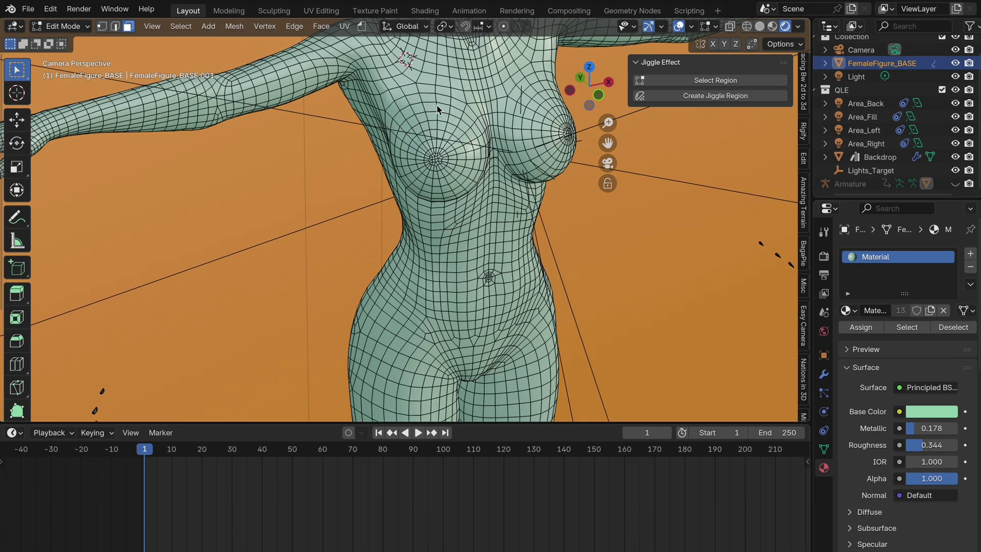
click(102, 27)
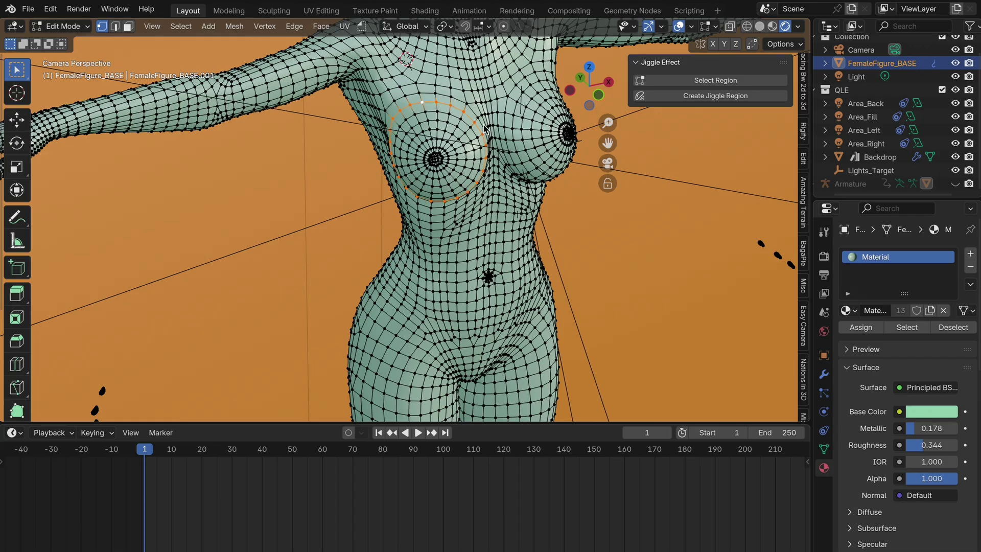
scroll(484, 124, down, 5)
mouse_move(484, 125)
middle_down()
mouse_move(449, 126)
mouse_move(483, 124)
middle_up()
scroll(486, 124, up, 6)
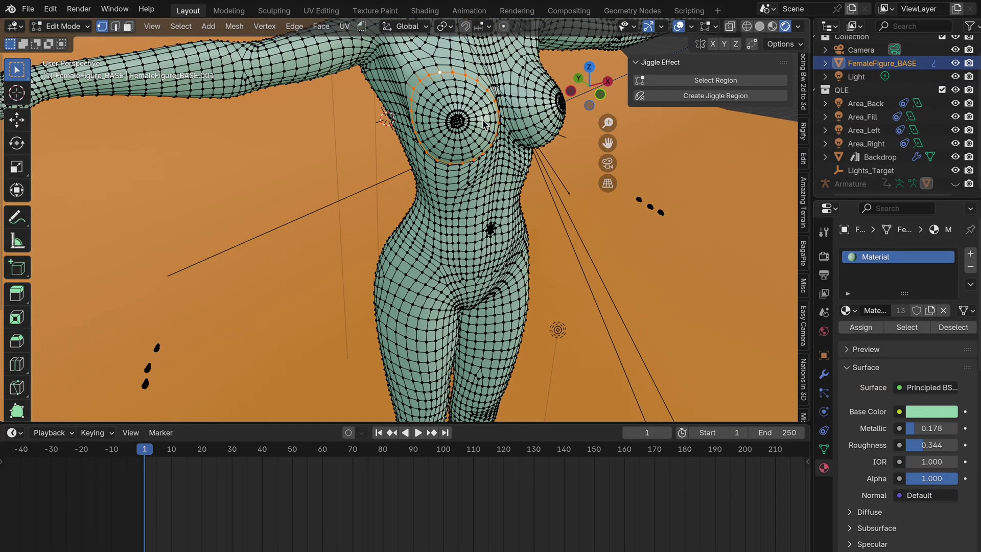
Step: Create JiggleRegion from the selected vertices and set its Strength to 1.00
click(688, 97)
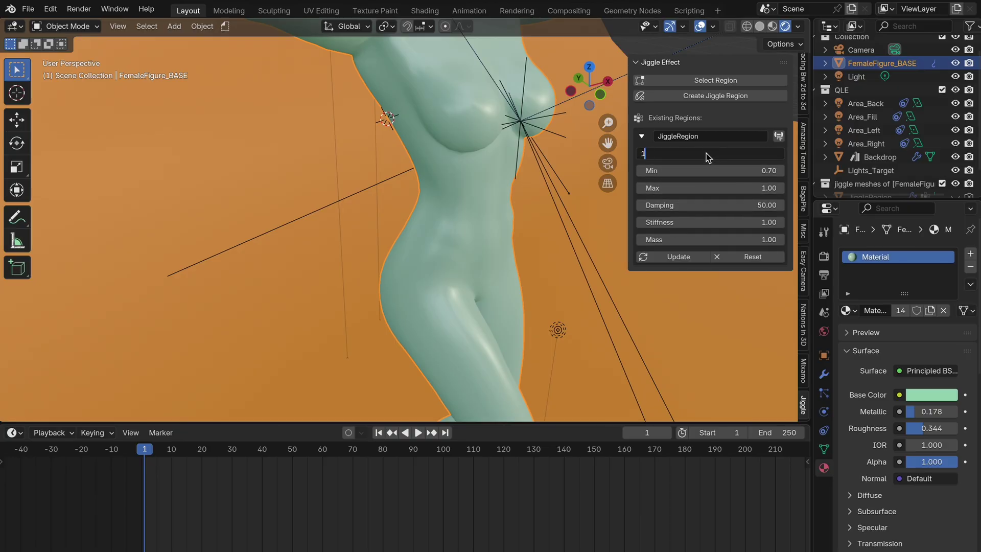
key(Return)
Step: Update the jiggle parameters, then play and stop the animation to preview the jiggle
click(679, 258)
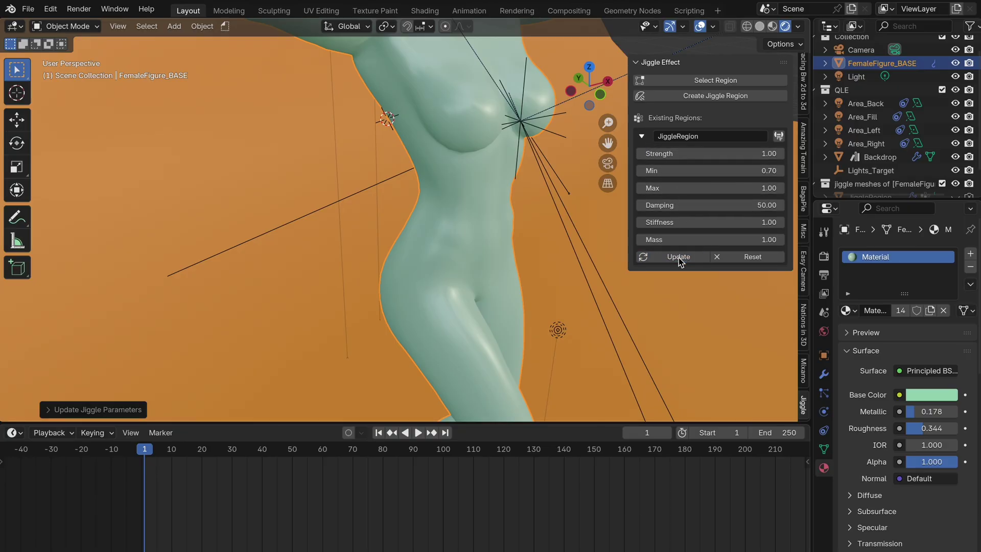
click(418, 432)
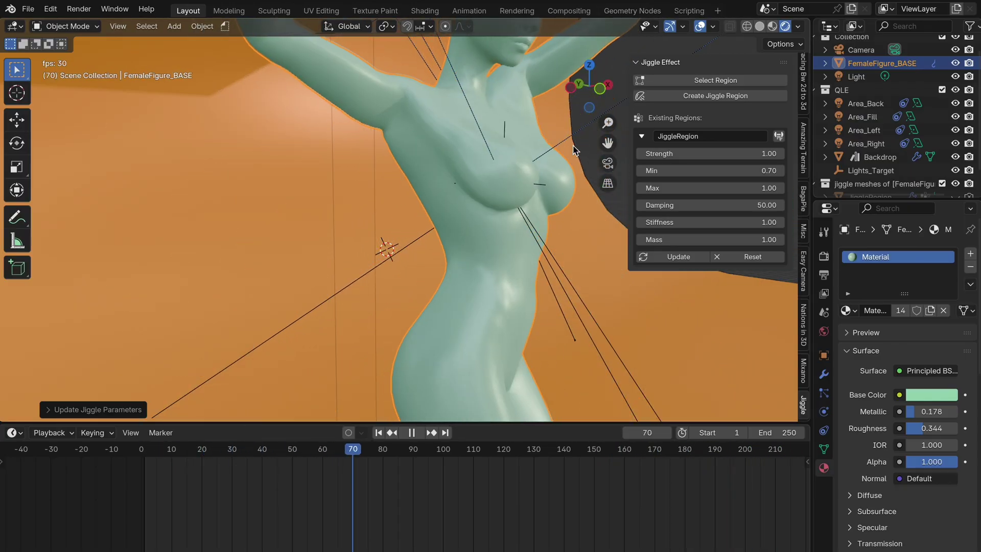
click(413, 430)
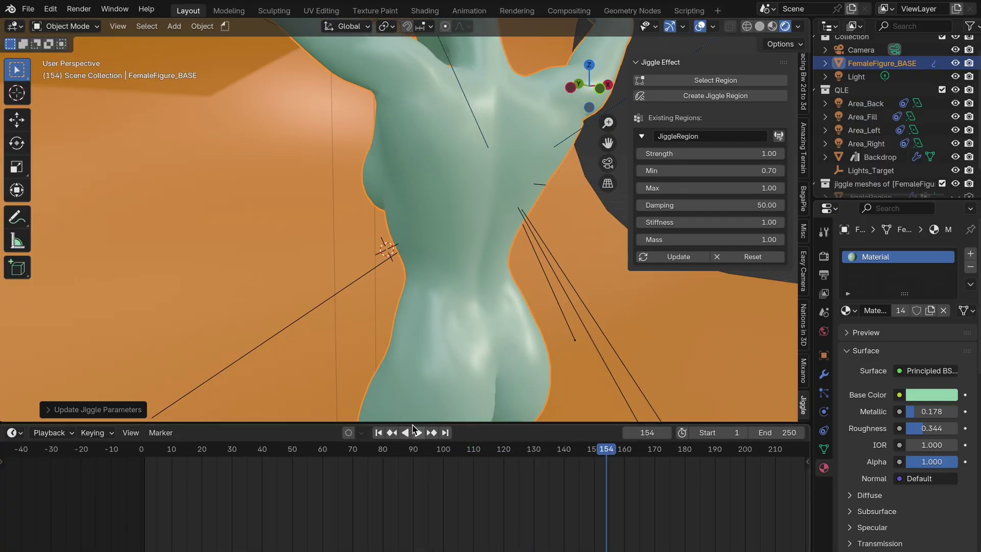
click(66, 26)
Step: Enter Weight Paint mode in wireframe shading and replay the animation from frame 1
click(77, 99)
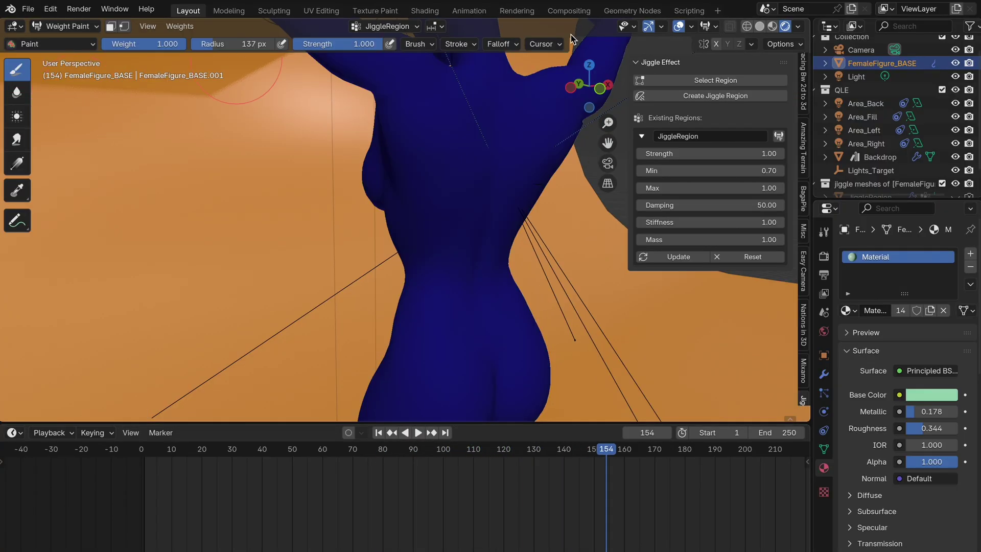
click(747, 26)
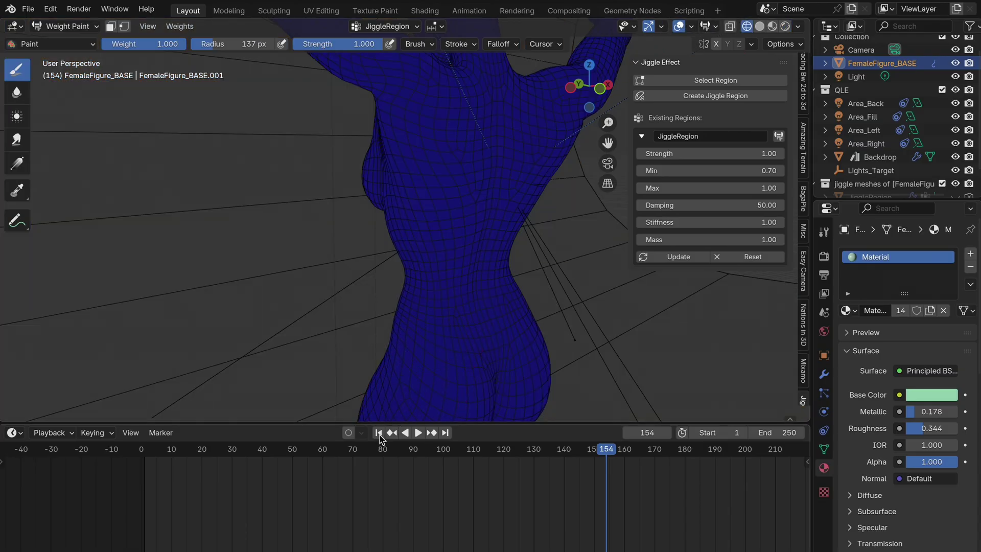
click(378, 432)
click(418, 432)
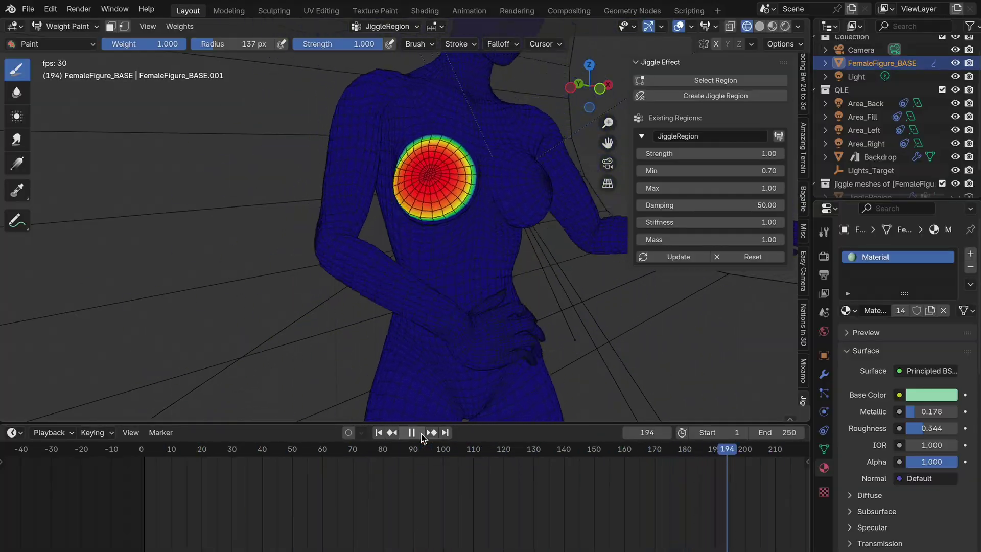
Step: Stop playback at frame 1 and return the figure to Object Mode
click(420, 432)
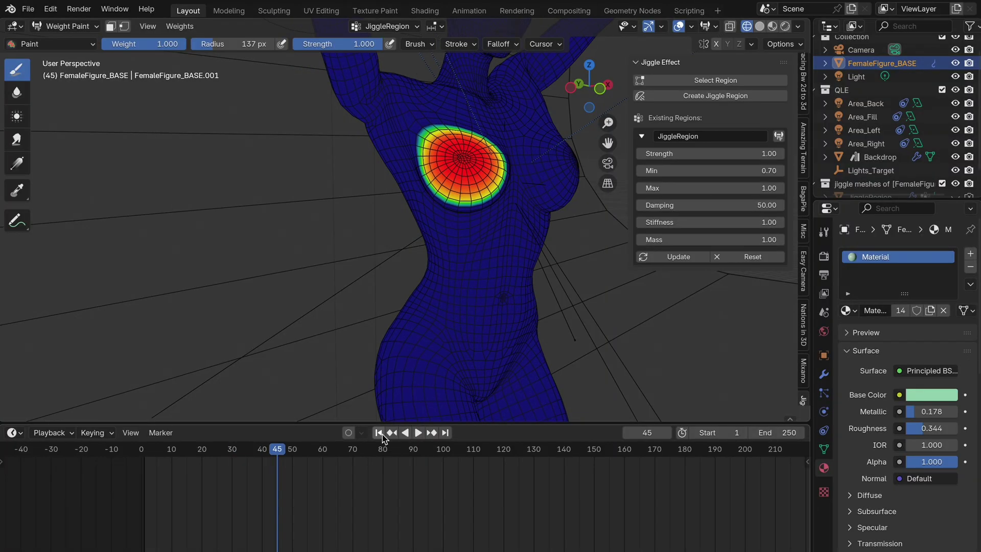
click(379, 433)
click(65, 26)
click(69, 39)
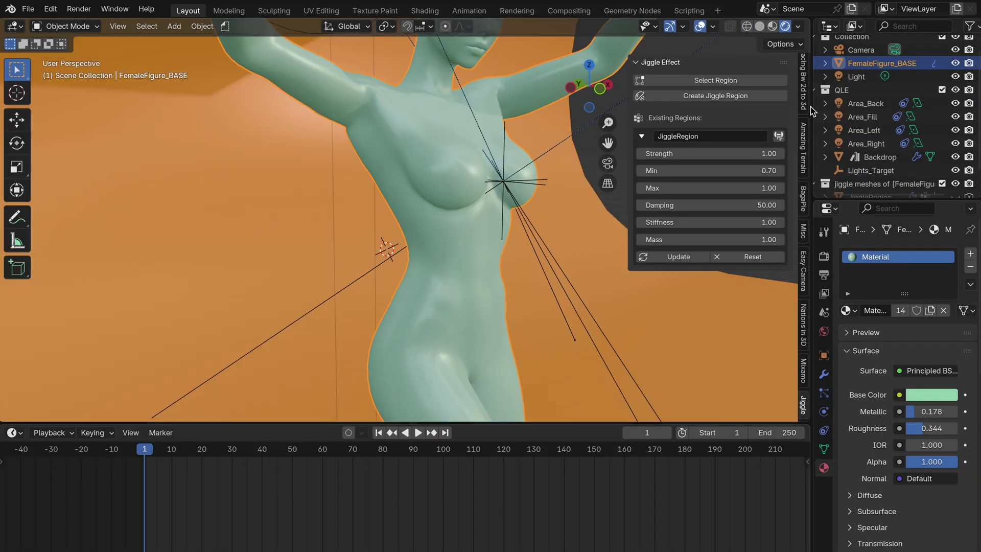
Step: Paint the breast region at full weight 1.000 via Adjust Weight Paint, then play to preview
click(779, 137)
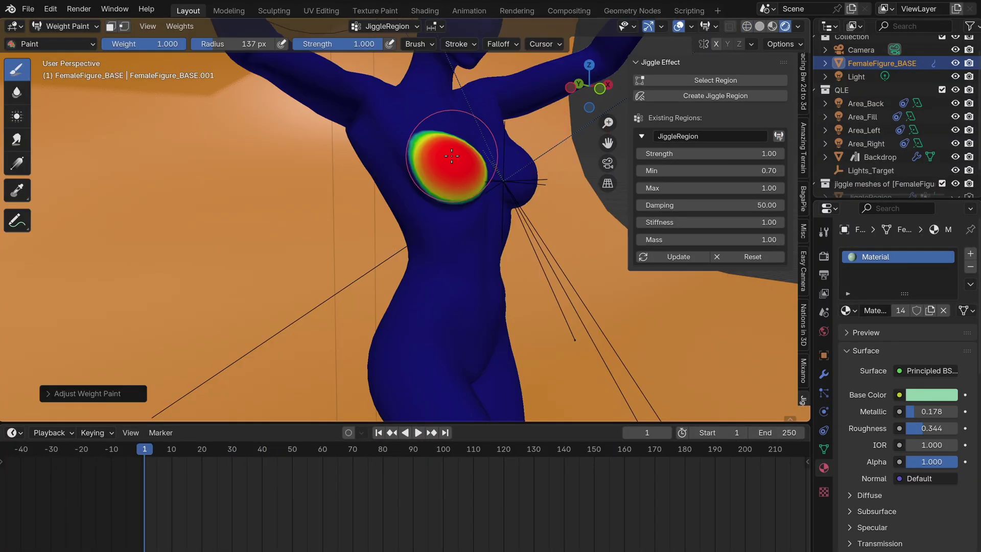
middle_drag(451, 155, 490, 127)
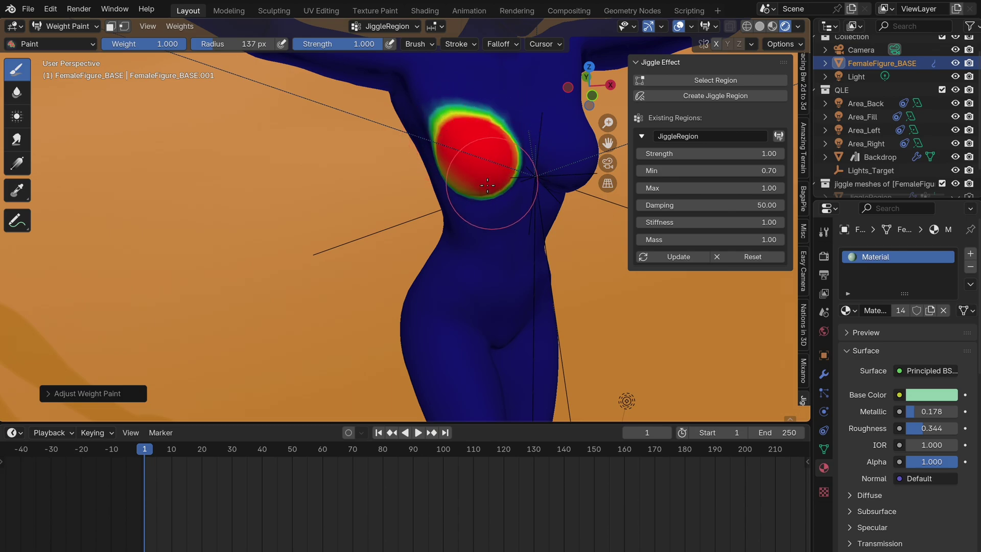
drag(487, 185, 471, 189)
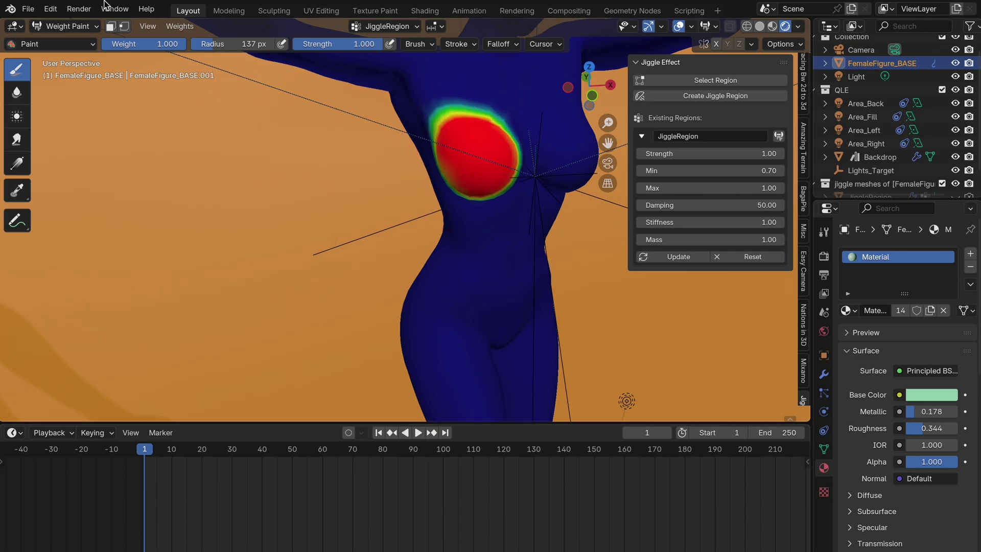
click(418, 433)
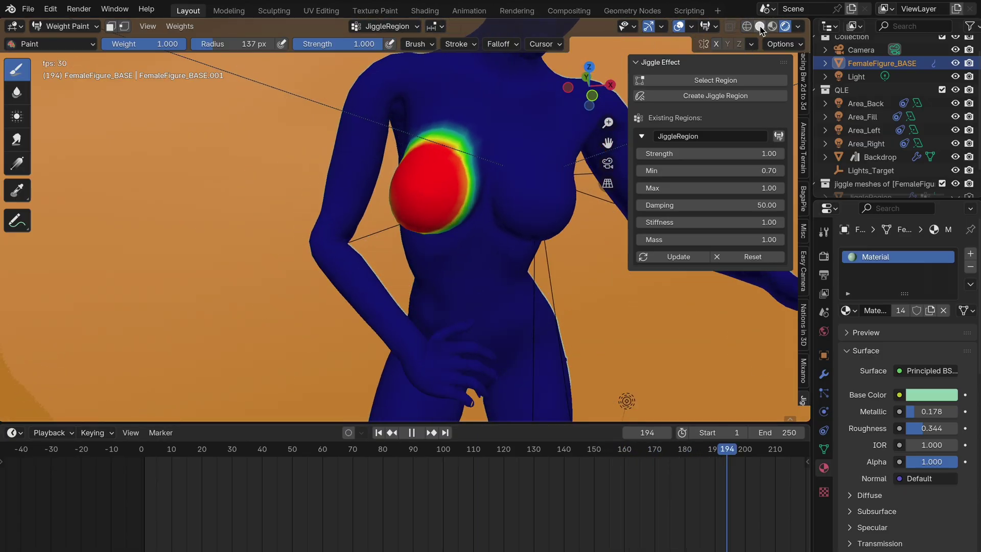
Step: Switch back to Object Mode and rewind the animation to frame 1
click(76, 29)
click(75, 42)
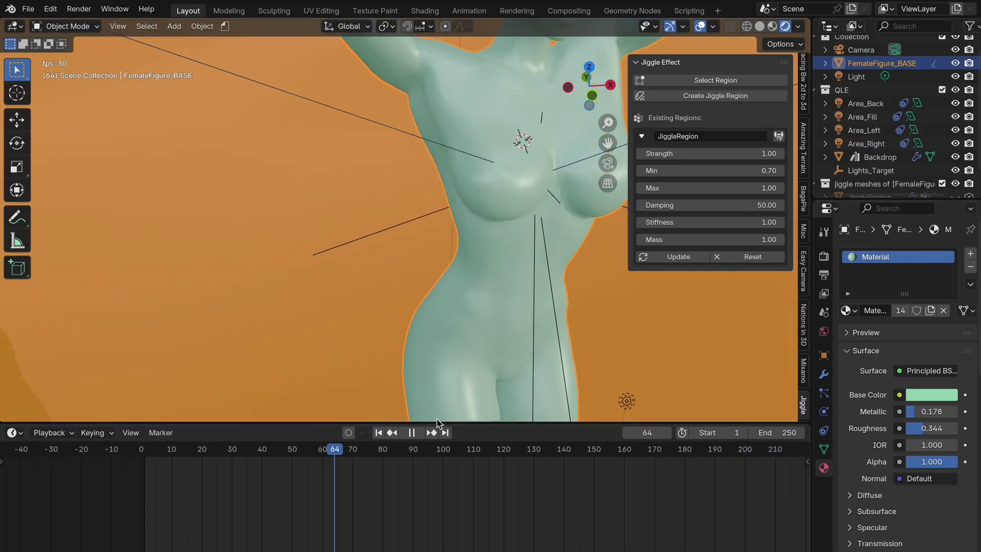
click(378, 433)
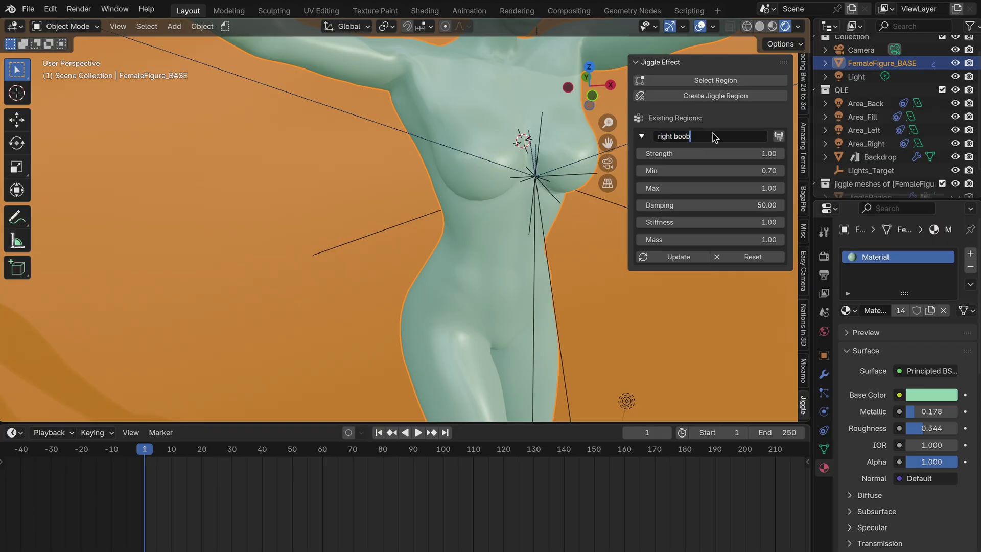
Step: Confirm the first region's name as 'right boob' and update its parameters
key(Return)
click(684, 257)
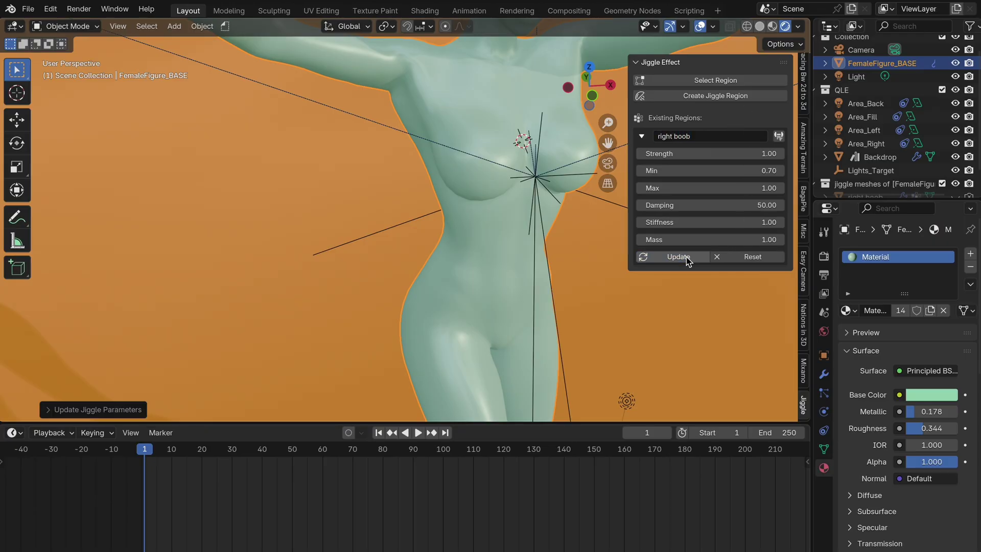
Step: Select a circular patch of faces on the other breast and create a second JiggleRegion from it
click(721, 80)
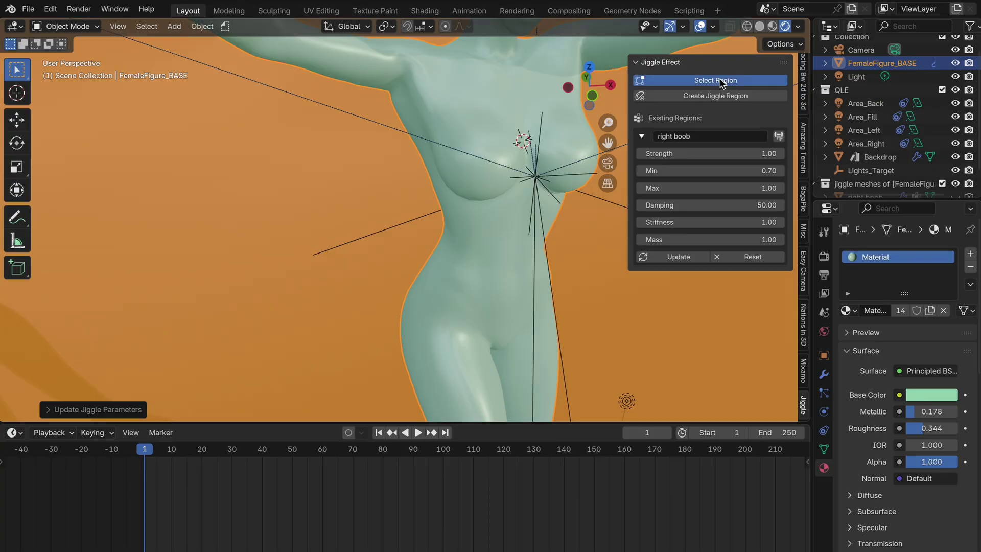
scroll(590, 153, up, 8)
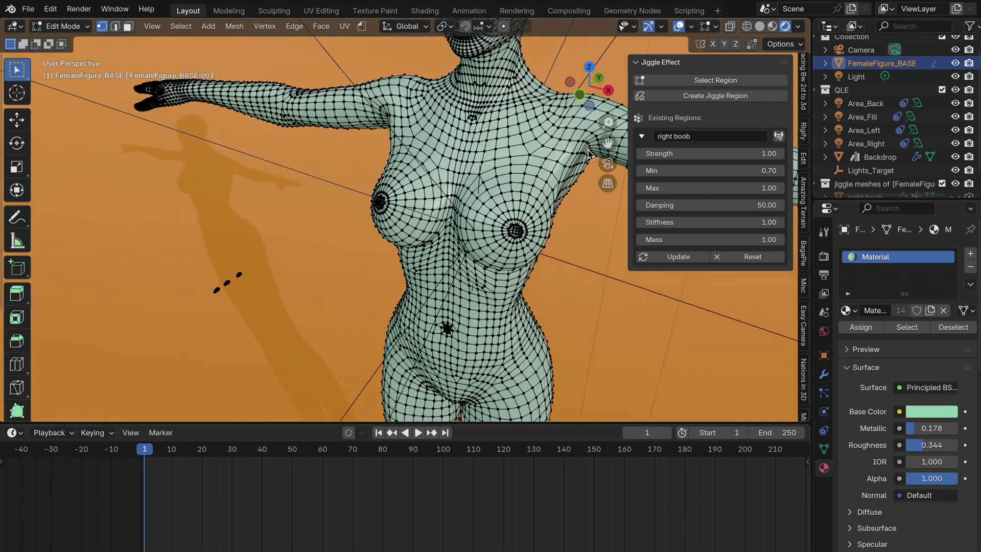
scroll(591, 153, down, 6)
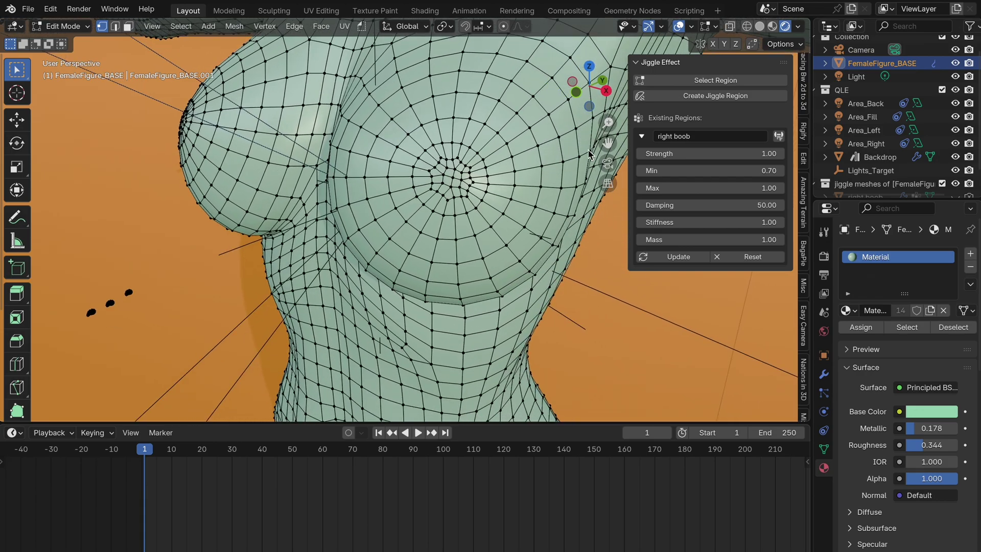
click(128, 26)
key(l)
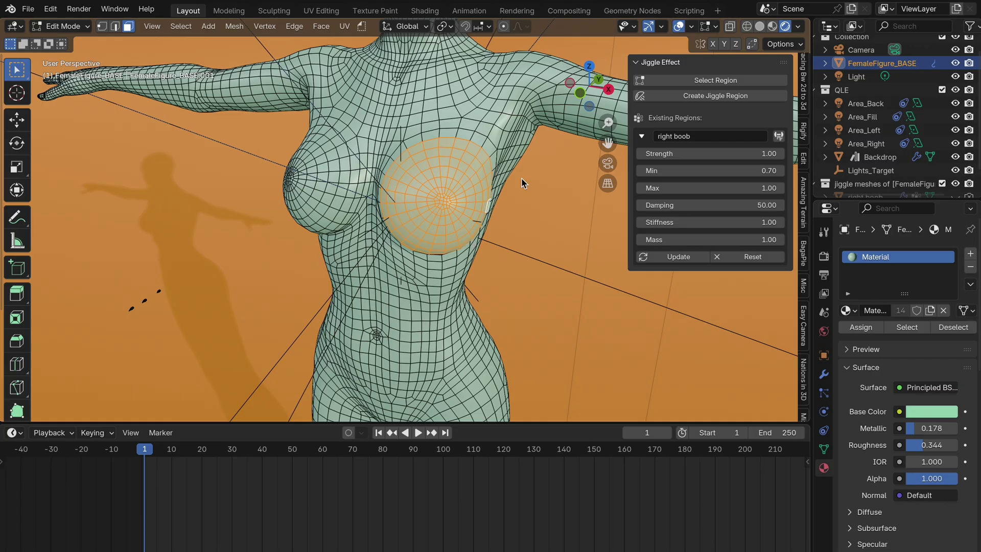
click(717, 97)
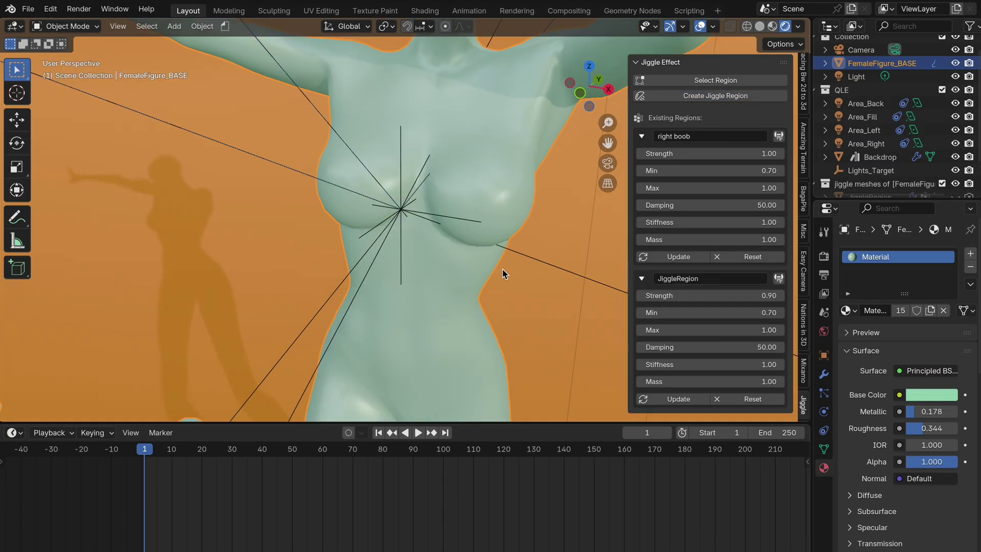
Step: Name the second region 'left boob' with Strength 1.00, apply it with Update, and replay the animation
click(422, 434)
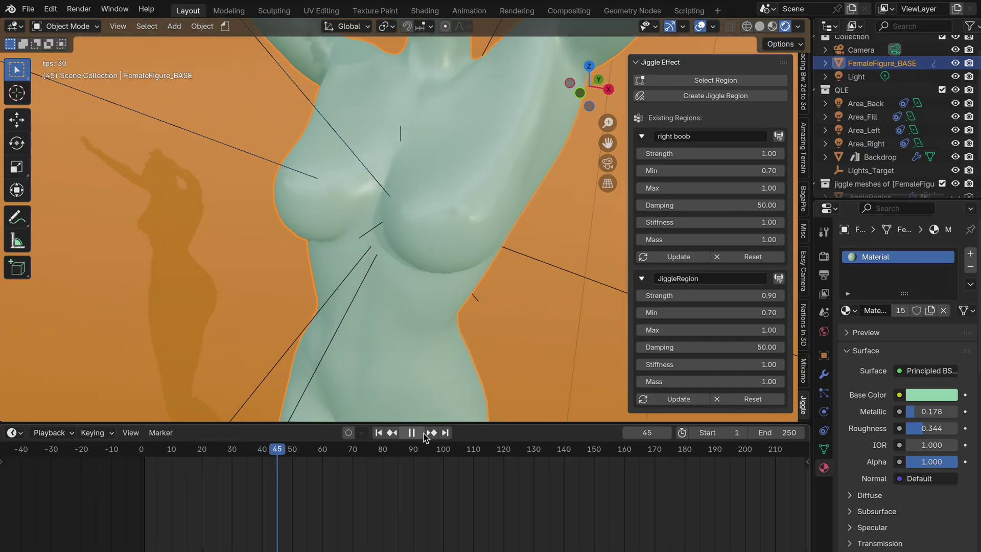
key(space)
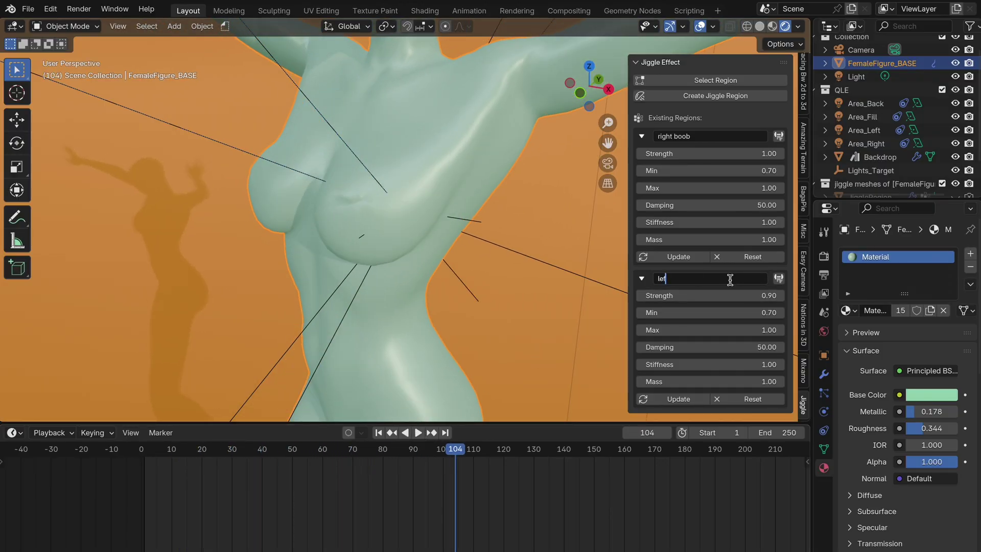
key(Return)
click(756, 295)
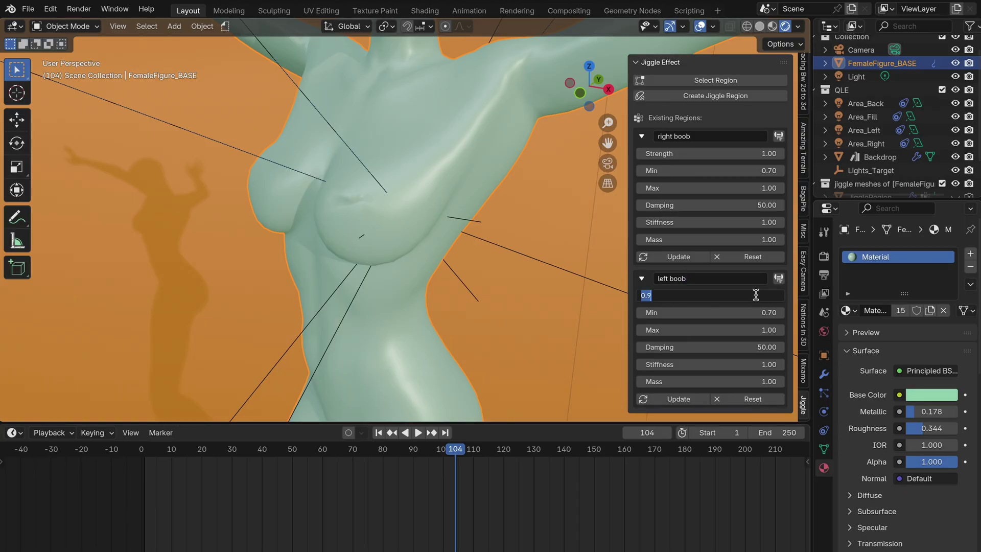
key(Return)
click(668, 399)
click(378, 433)
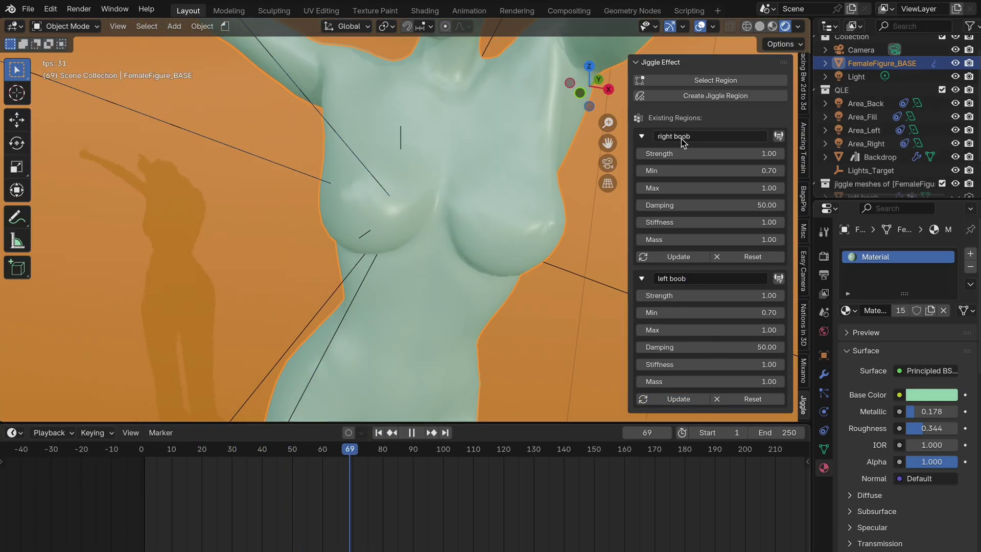
Step: Switch to Weight Paint mode with wireframe shading, and collapse the right boob and left boob panels
click(66, 26)
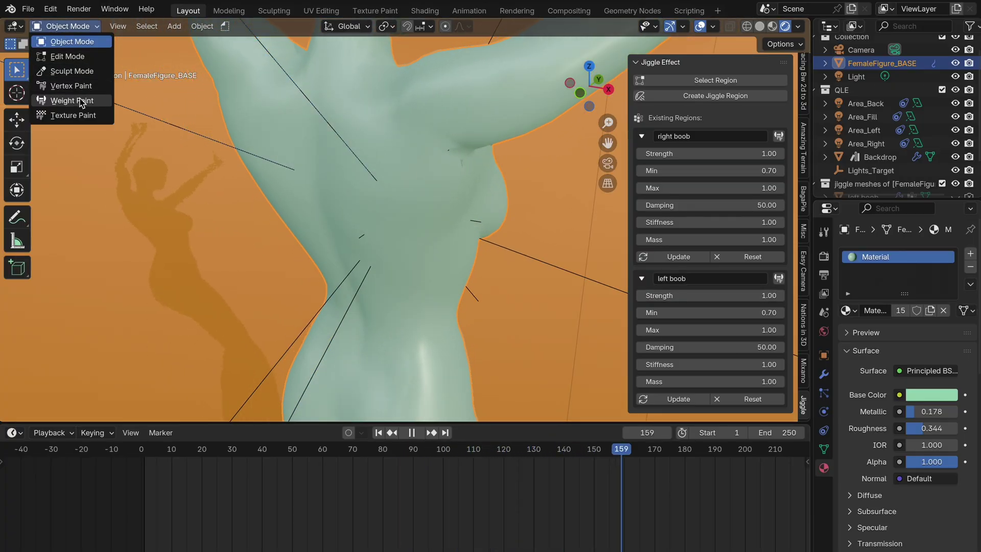
click(72, 101)
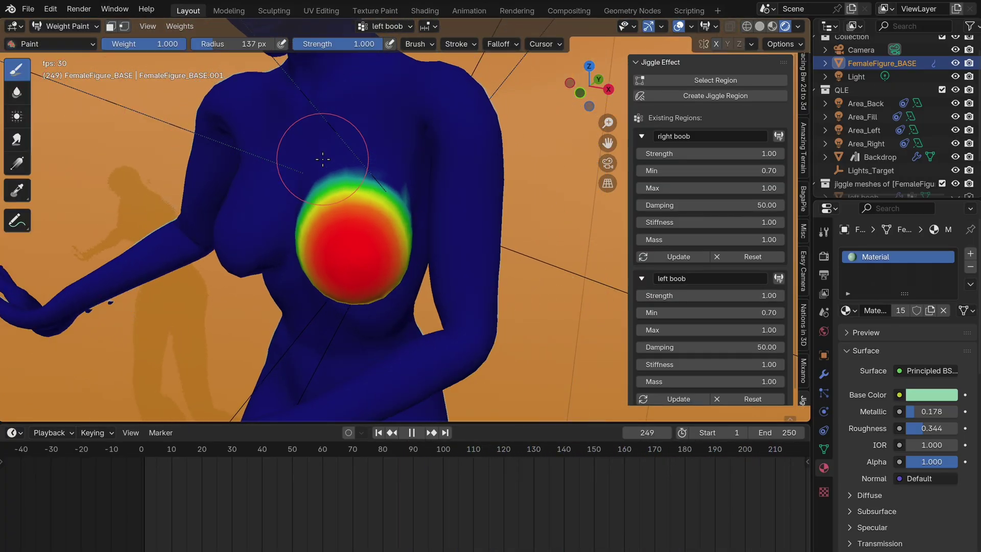
click(747, 27)
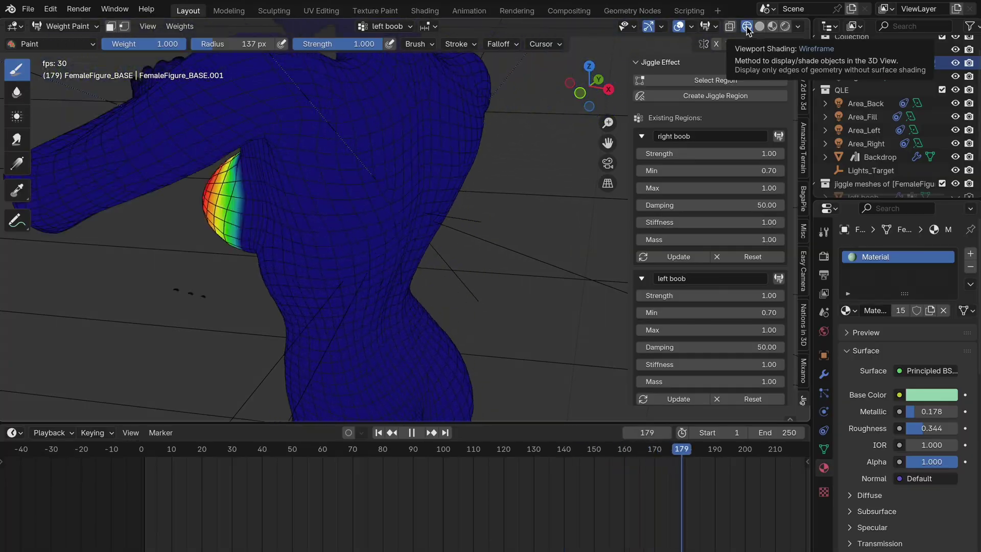
click(642, 136)
click(642, 158)
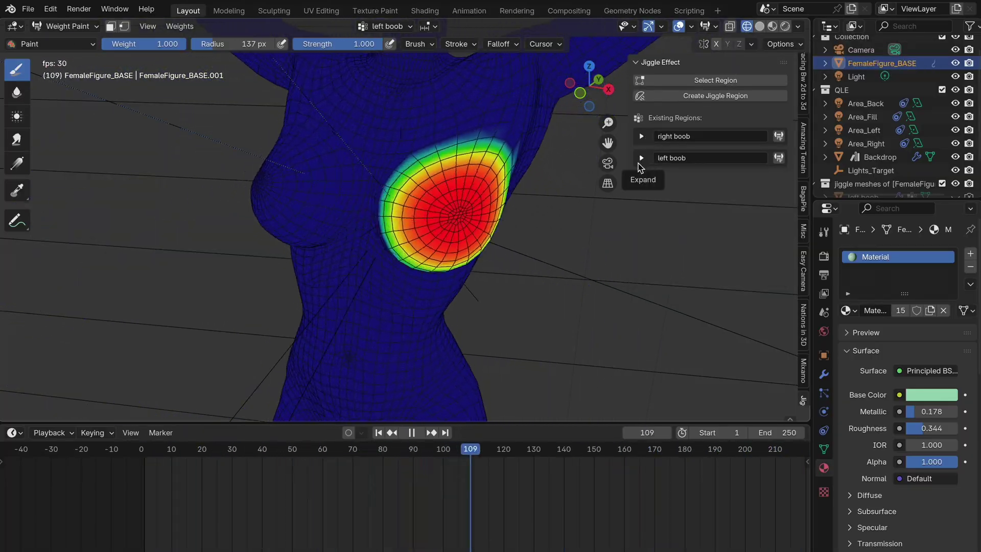
Step: Stop playback, expand the 'left boob' settings, and Reset that region to clear its weights
click(413, 433)
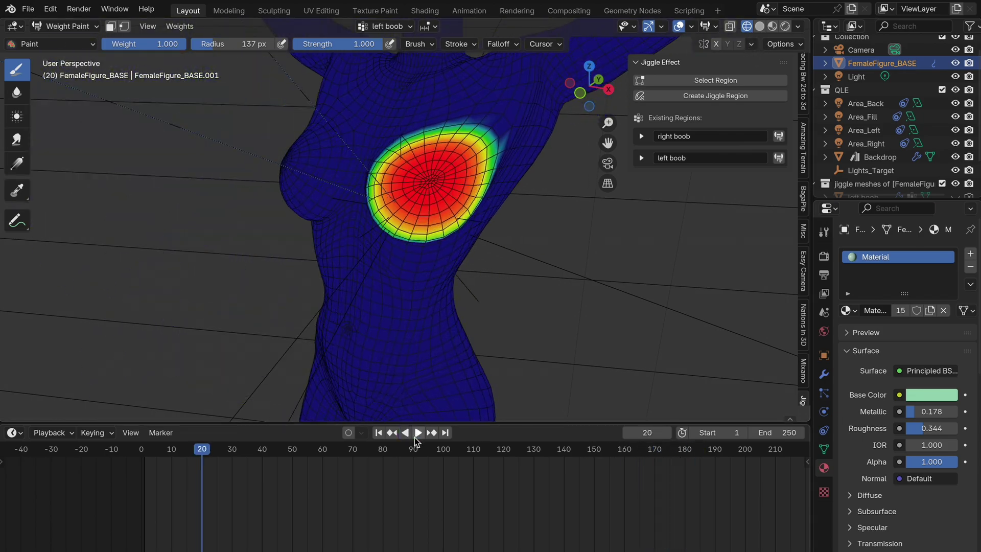
click(643, 158)
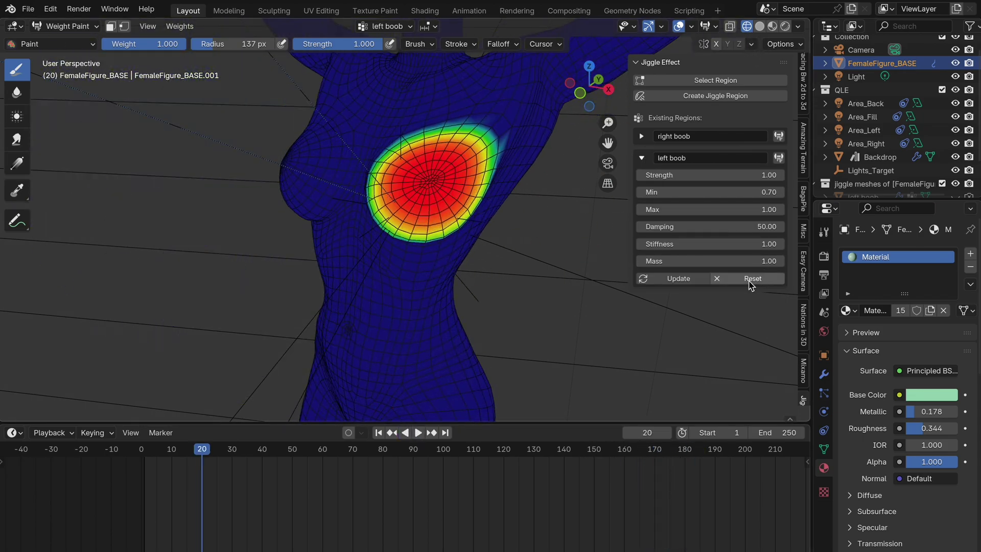
click(746, 278)
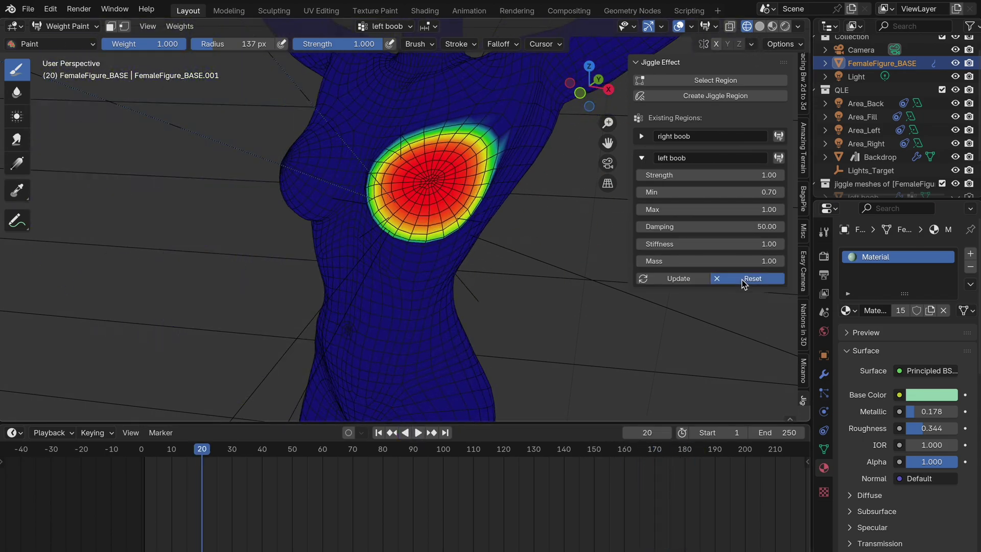